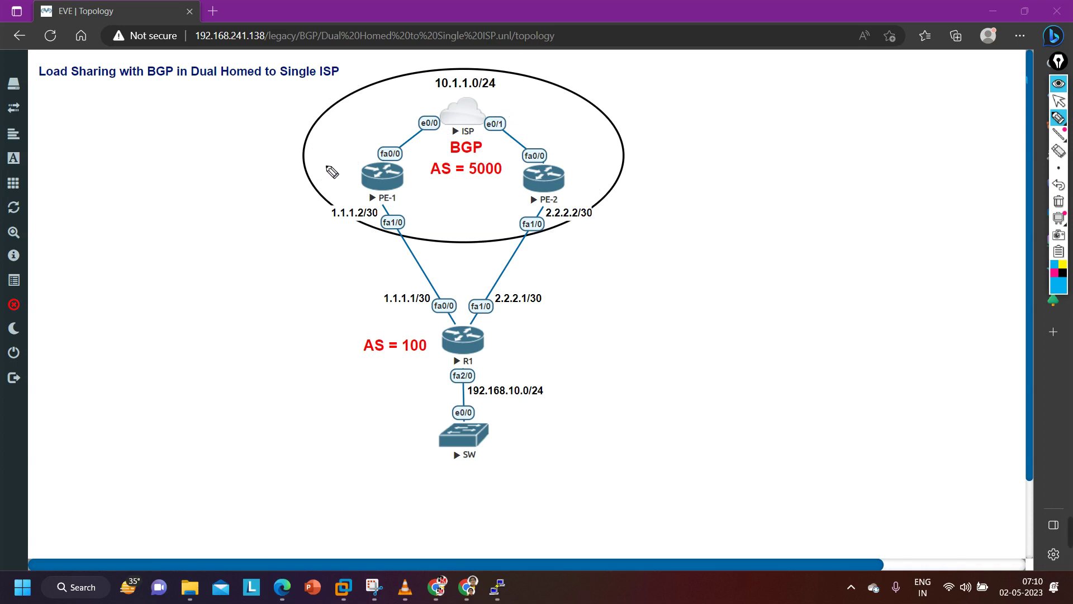
- Ink around R1: circle and arrow it, box SW and its LAN, underline 192.168.10.0/24
mouse_move(496, 323)
left_mouse_down()
mouse_move(469, 322)
mouse_move(424, 355)
mouse_move(511, 347)
mouse_move(499, 322)
left_mouse_up()
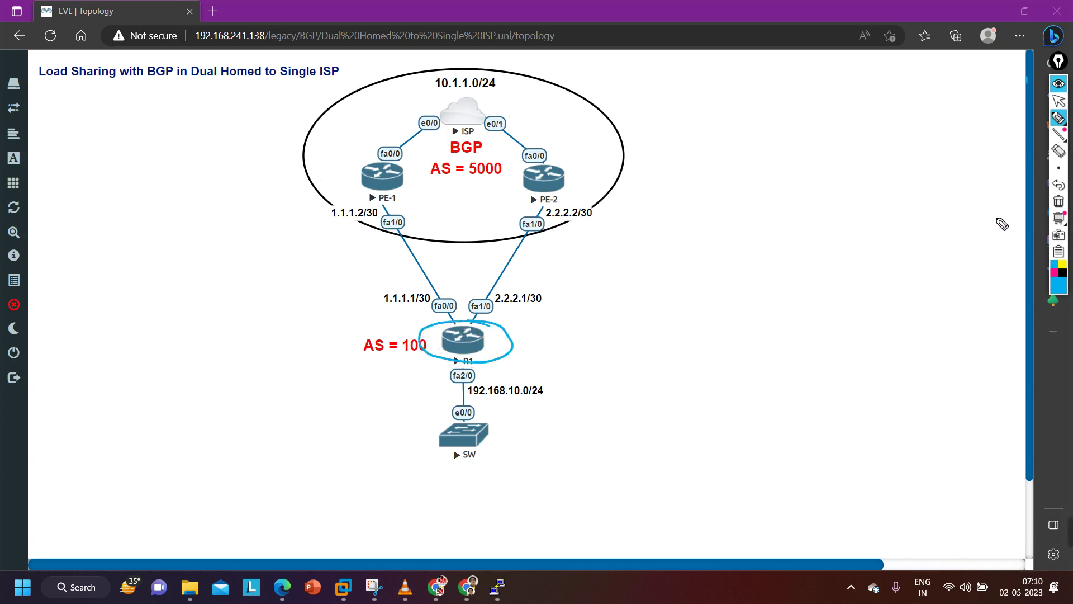
left_click(1058, 201)
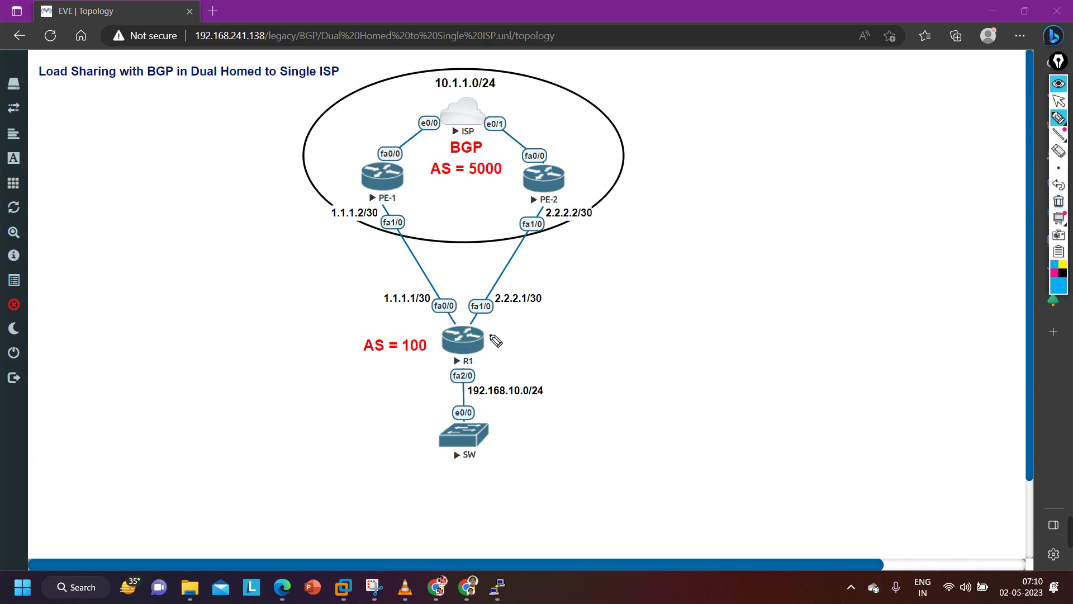
left_click_drag(518, 337, 489, 339)
mouse_move(499, 333)
left_mouse_down()
mouse_move(509, 346)
mouse_move(371, 478)
mouse_move(367, 496)
left_mouse_up()
mouse_move(519, 373)
left_mouse_down()
mouse_move(568, 379)
mouse_move(359, 497)
mouse_move(381, 496)
left_mouse_up()
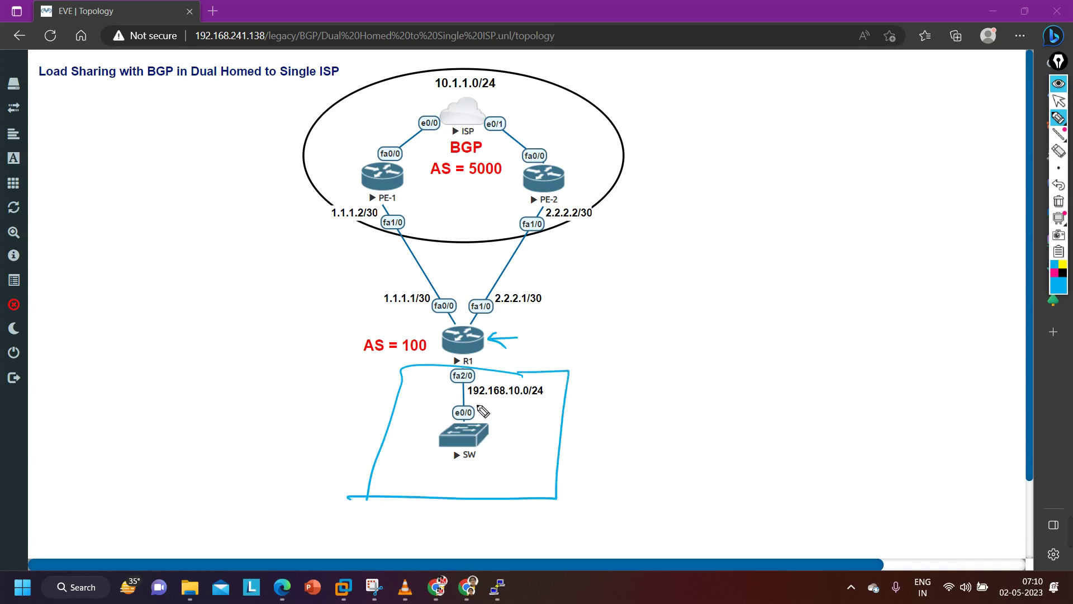
left_click_drag(469, 404, 518, 405)
- Draw ink arrows pointing at PE-1 and PE-2
left_click_drag(337, 154, 357, 181)
mouse_move(590, 150)
left_mouse_down()
mouse_move(585, 174)
mouse_move(571, 176)
left_mouse_up()
left_click_drag(575, 164, 596, 186)
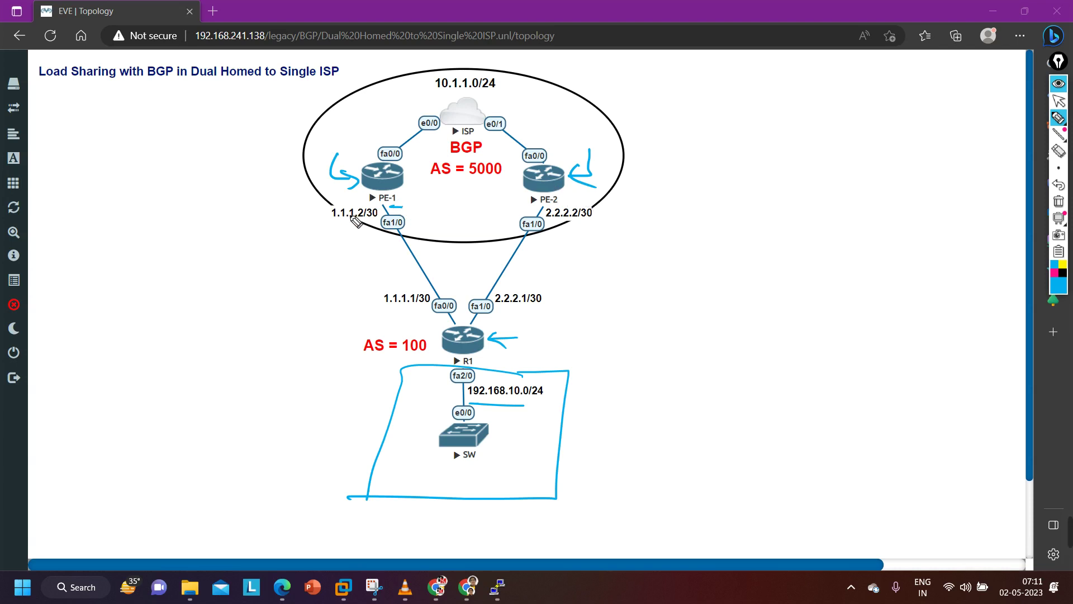
- Underline 1.1.1.2/30, 1.1.1.1/30, 2.2.2.1/30 and 2.2.2.2/30, then clear all ink
left_click_drag(337, 224, 359, 224)
left_click_drag(386, 310, 422, 310)
left_click_drag(496, 310, 524, 313)
left_click_drag(551, 222, 576, 223)
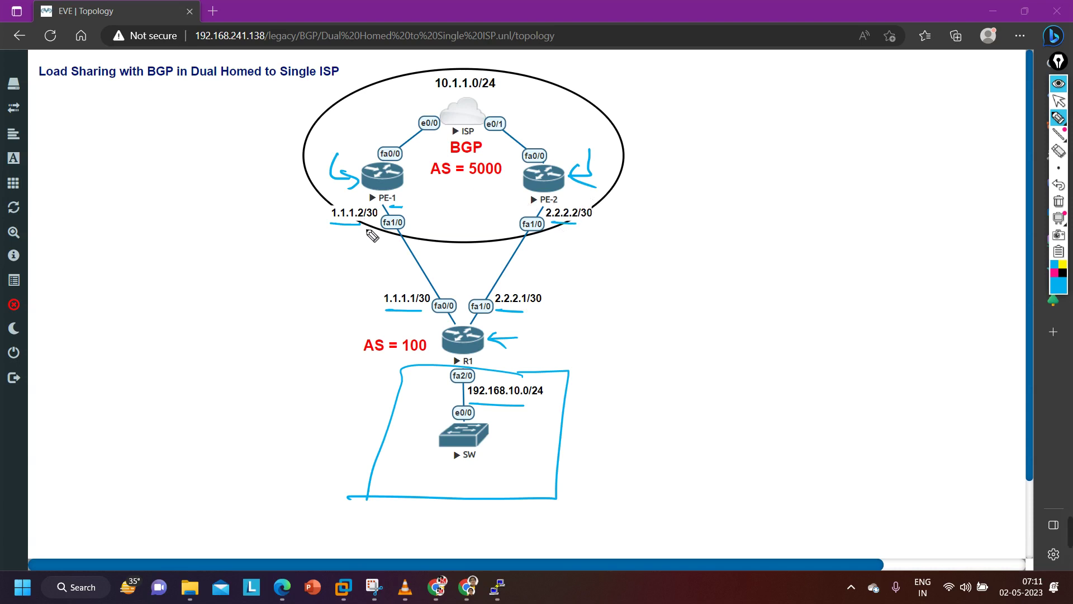
left_click(1059, 201)
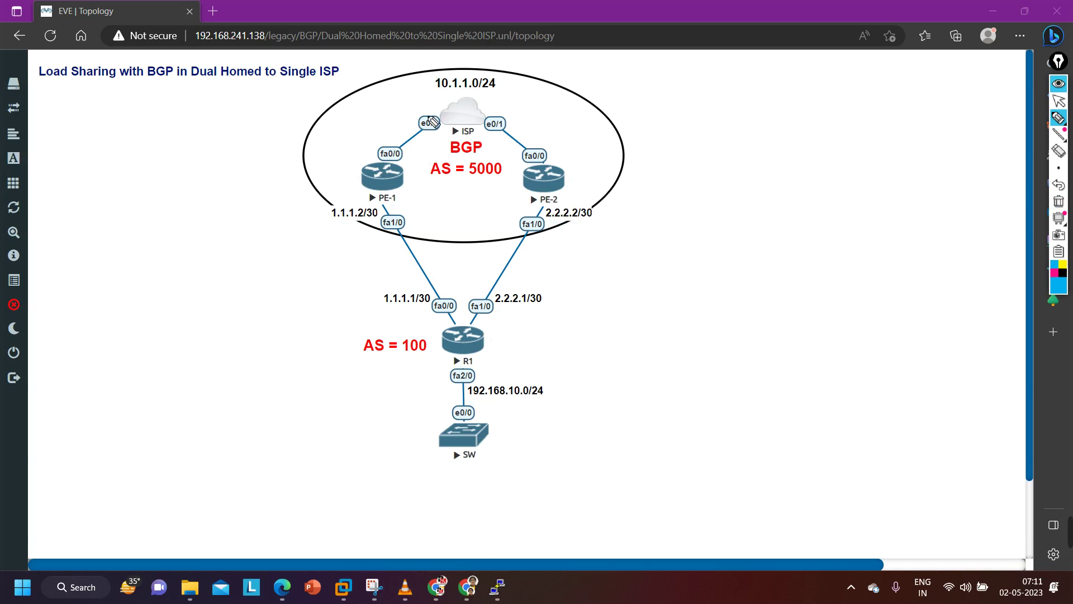
- Circle the 10.1.1.0/24 label, handwrite 8.8.8.8 near the ISP, then clear the ink
mouse_move(472, 68)
left_mouse_down()
mouse_move(455, 64)
mouse_move(447, 96)
mouse_move(518, 72)
mouse_move(464, 57)
left_mouse_up()
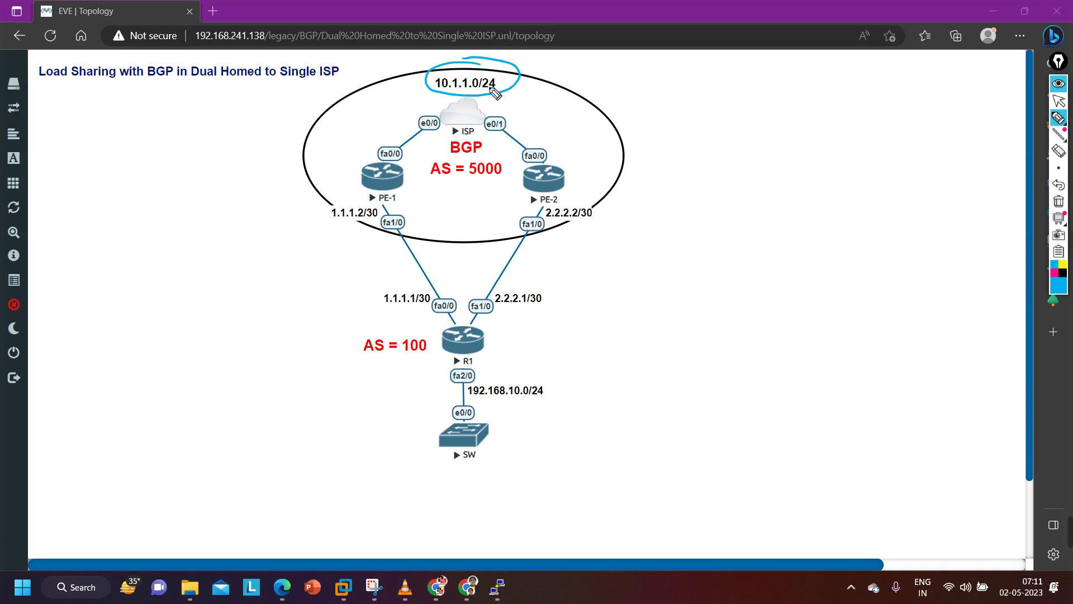
mouse_move(370, 110)
left_mouse_down()
mouse_move(452, 103)
mouse_move(447, 114)
left_mouse_up()
mouse_move(478, 111)
left_mouse_down()
mouse_move(380, 124)
mouse_move(494, 92)
left_mouse_up()
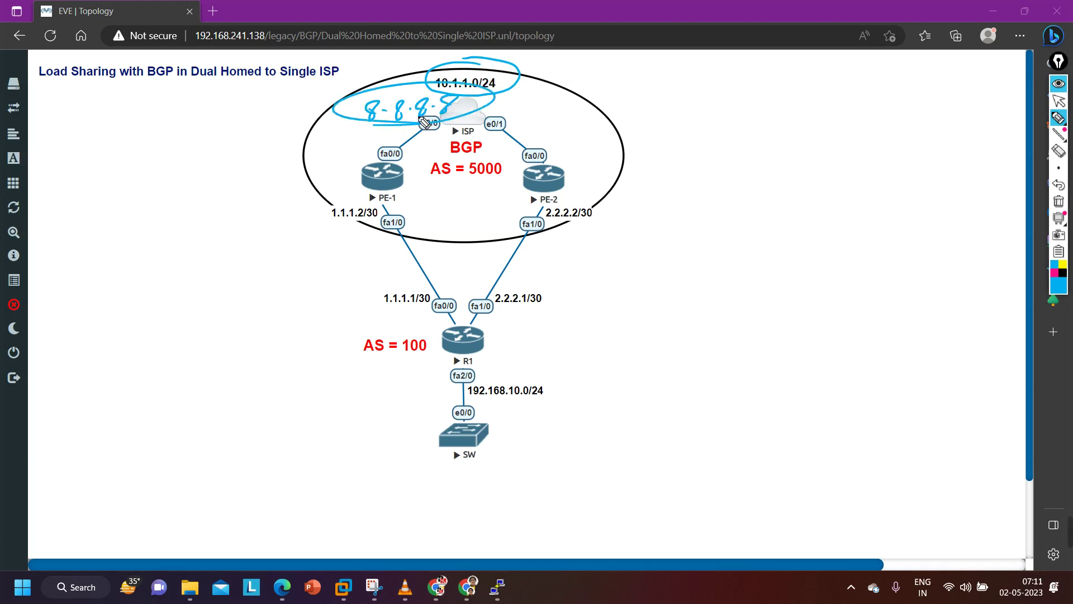
left_click(1067, 203)
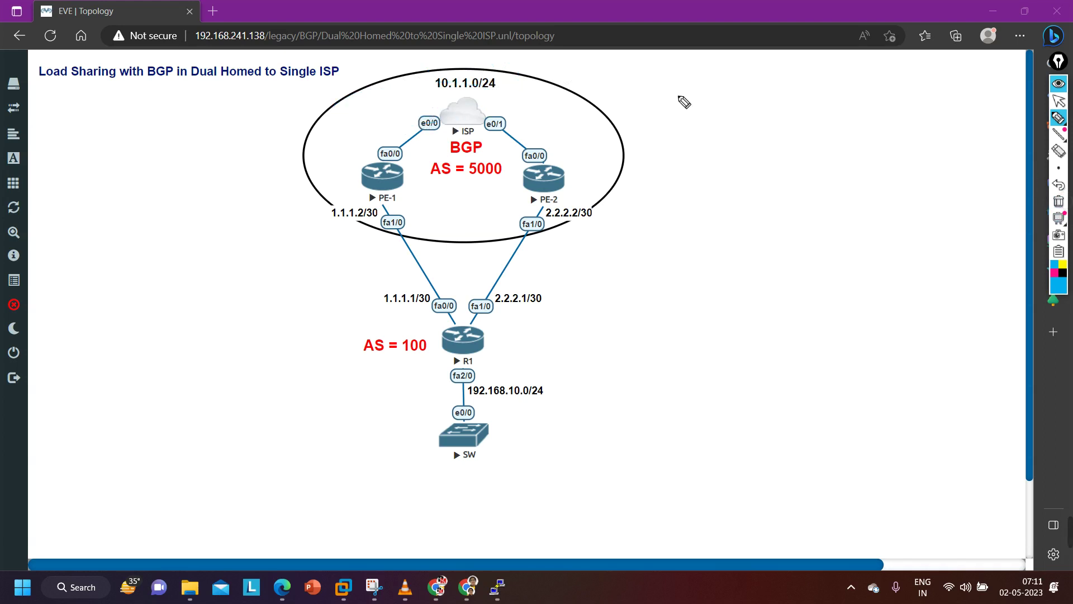
- Circle 10.1.1.0/24 and arrow R1, clear the ink, then show the highlighter, eraser and text options
mouse_move(479, 72)
left_mouse_down()
mouse_move(444, 66)
mouse_move(461, 100)
mouse_move(505, 70)
mouse_move(481, 69)
left_mouse_up()
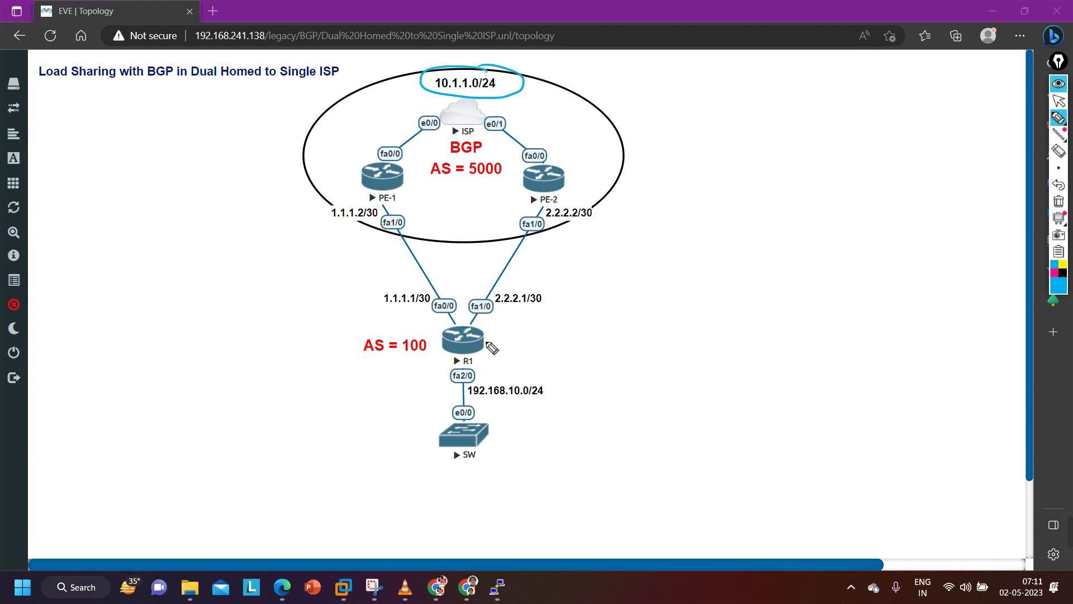
mouse_move(496, 344)
left_mouse_down()
mouse_move(540, 343)
mouse_move(496, 343)
mouse_move(514, 355)
left_mouse_up()
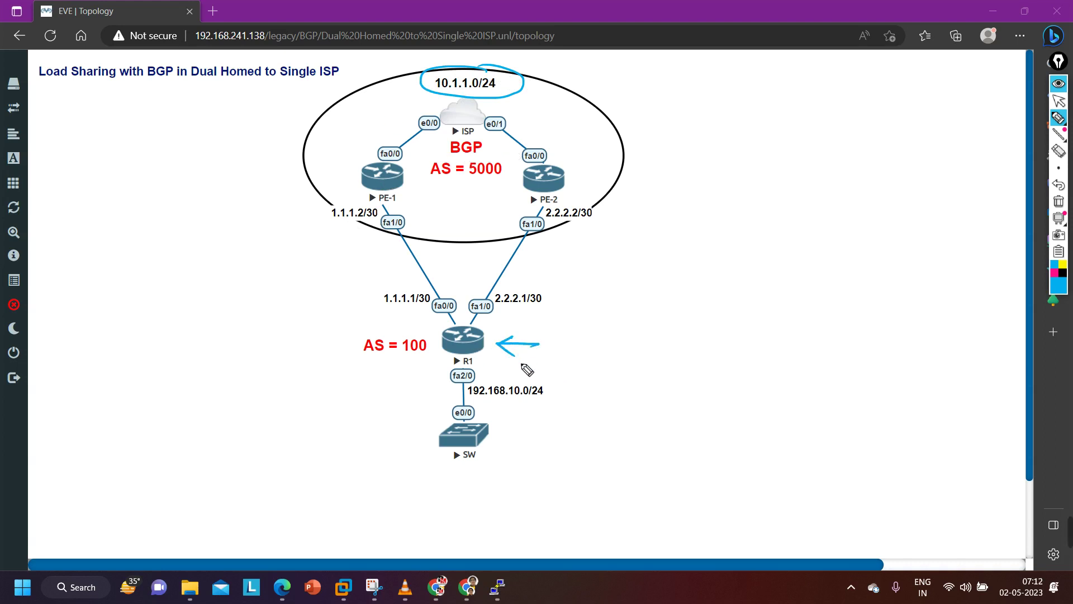
left_click(1058, 201)
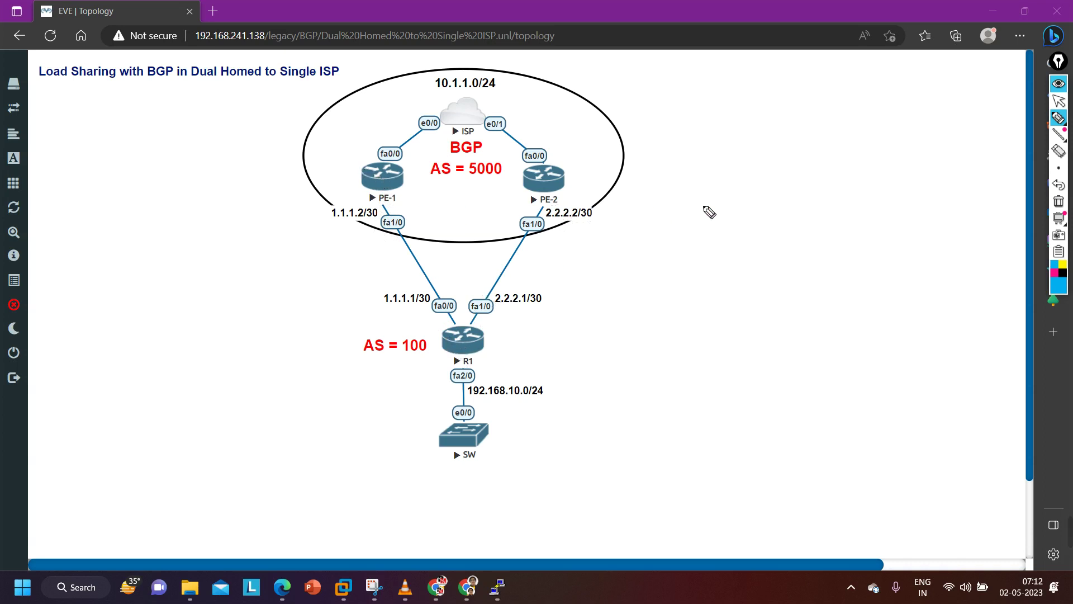
left_click(1060, 123)
- Try and clear a highlighter stroke by R1, then pen-write '# ip route' beside R1
left_click_drag(494, 344, 496, 352)
left_click(1058, 200)
mouse_move(512, 323)
left_mouse_down()
mouse_move(513, 332)
mouse_move(531, 325)
left_mouse_up()
left_click_drag(523, 322, 549, 335)
left_click(542, 316)
mouse_move(546, 324)
left_mouse_down()
mouse_move(659, 306)
mouse_move(686, 289)
mouse_move(886, 262)
mouse_move(907, 247)
mouse_move(907, 258)
left_mouse_up()
- Finish the note with 0.0.0.0 0.0.0.0 → PE1, curve from AS 100 to PE-1, X the link
left_click(698, 291)
left_click(722, 286)
left_click(740, 284)
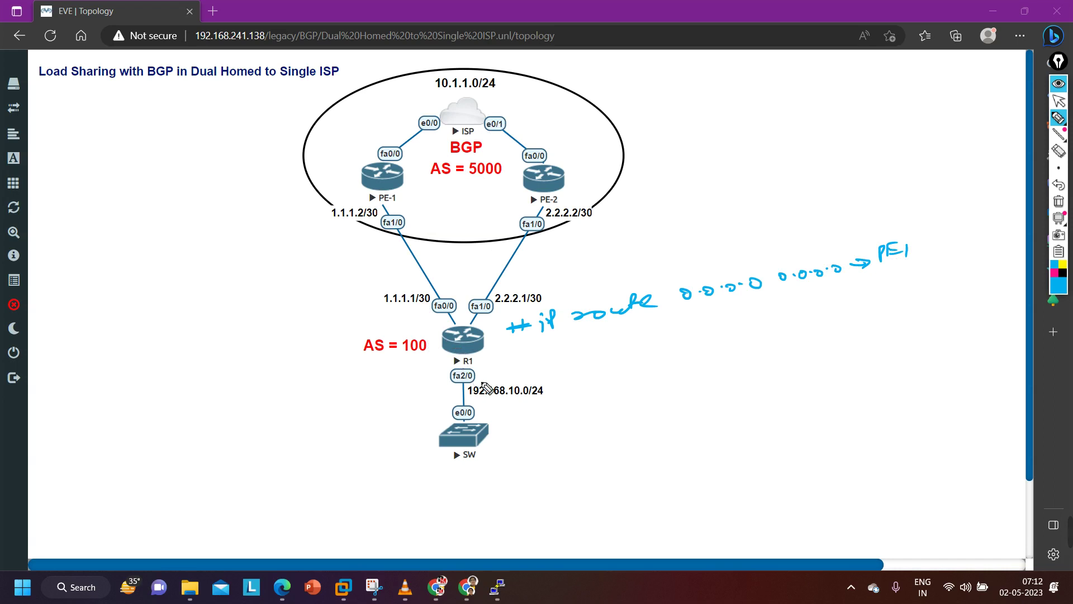
mouse_move(416, 351)
left_mouse_down()
mouse_move(342, 341)
mouse_move(372, 212)
mouse_move(416, 253)
left_mouse_up()
left_click_drag(409, 236, 394, 256)
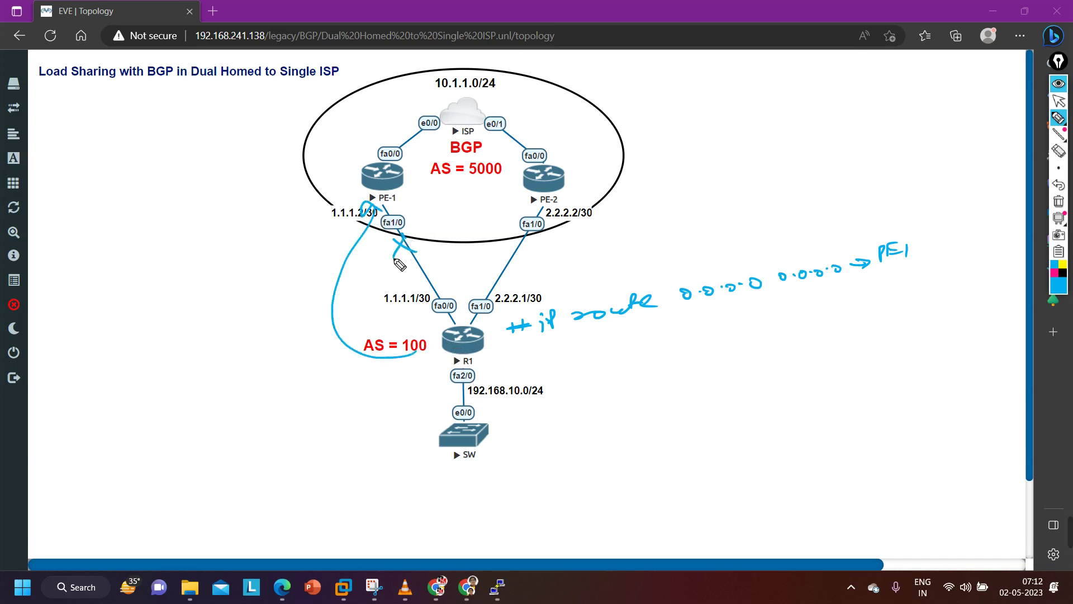